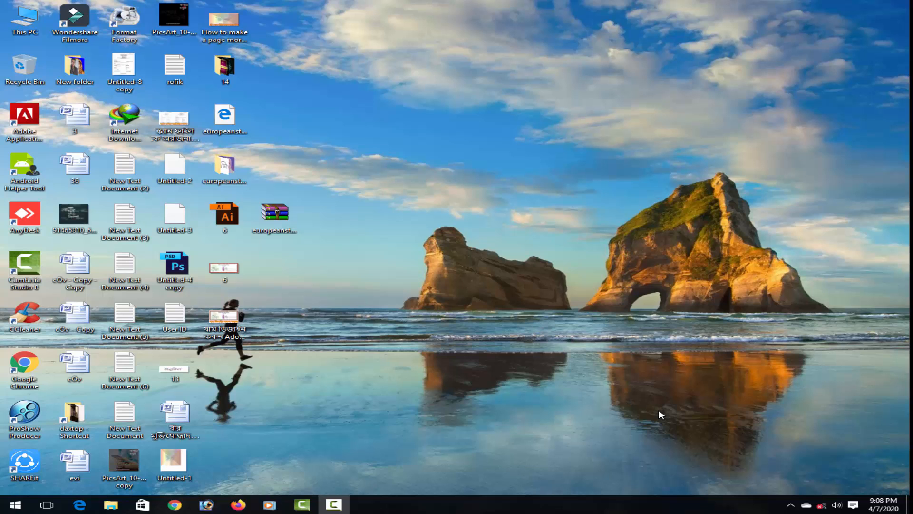
right_click(564, 176)
click(599, 205)
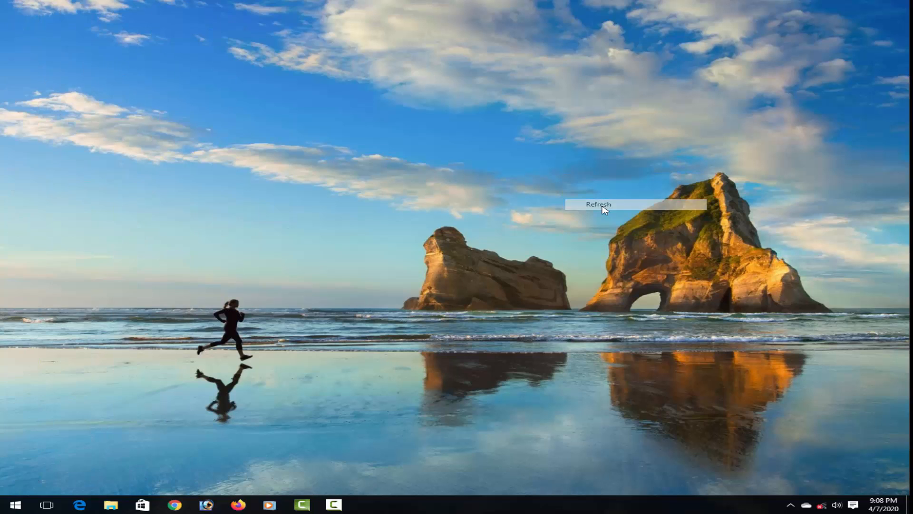
Launch Adobe Illustrator CS from the list of installed programs
click(17, 508)
click(30, 485)
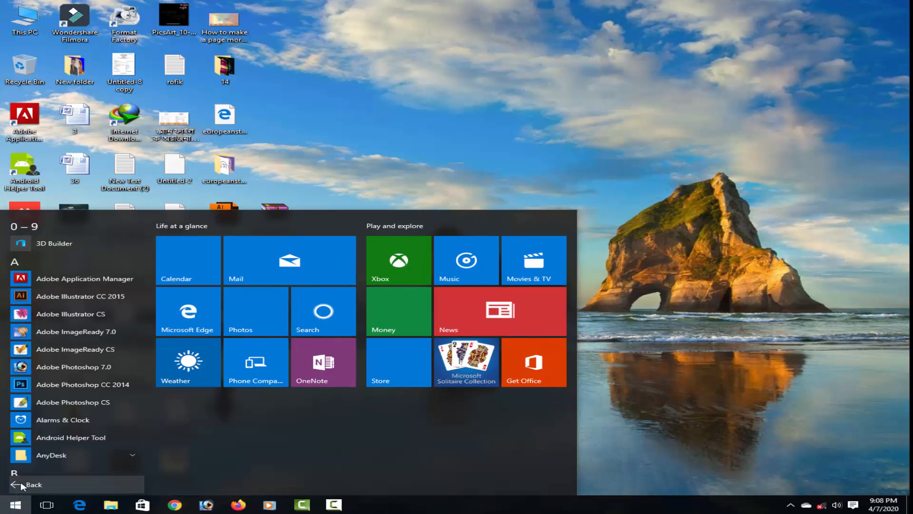
click(58, 316)
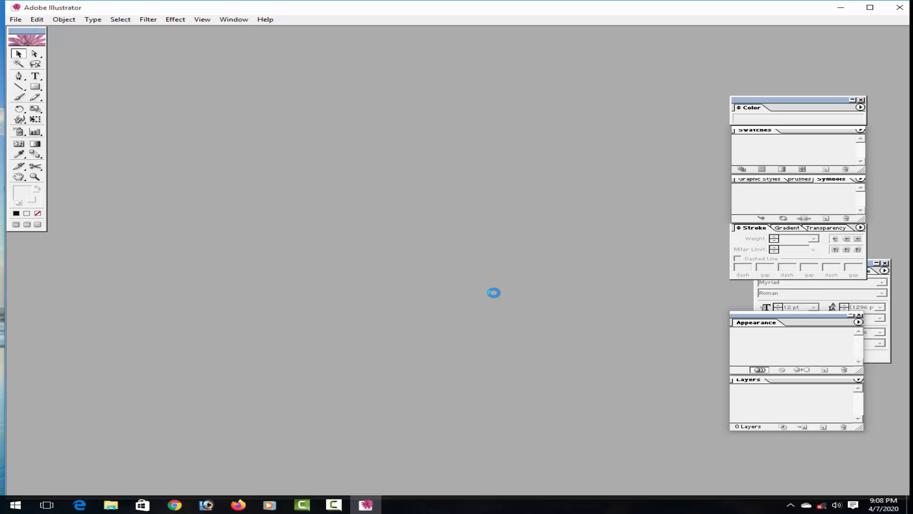
click(35, 53)
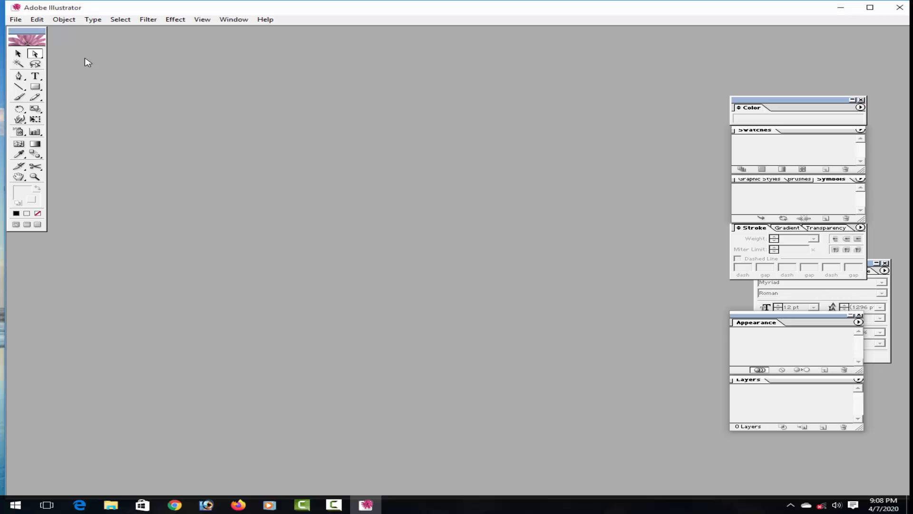
Create a new A4 portrait document in points with the CMYK color mode
key(ctrl+n)
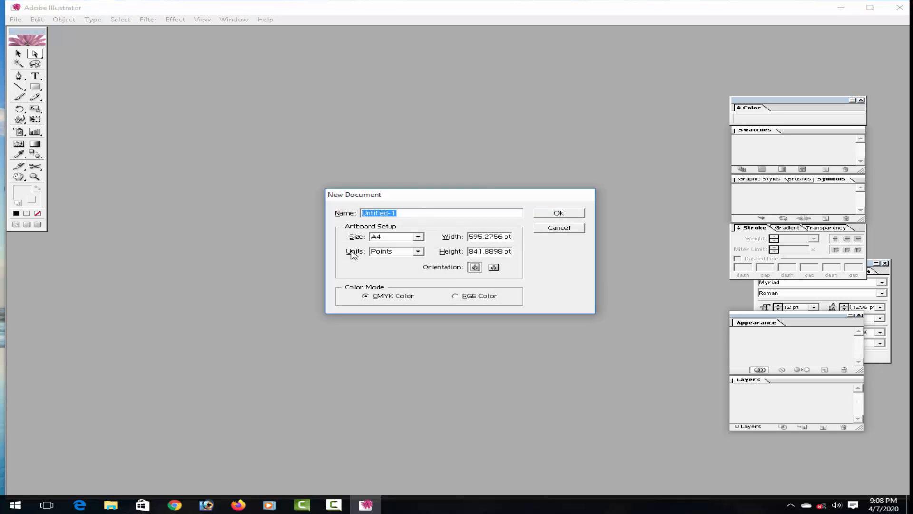
click(418, 237)
click(422, 236)
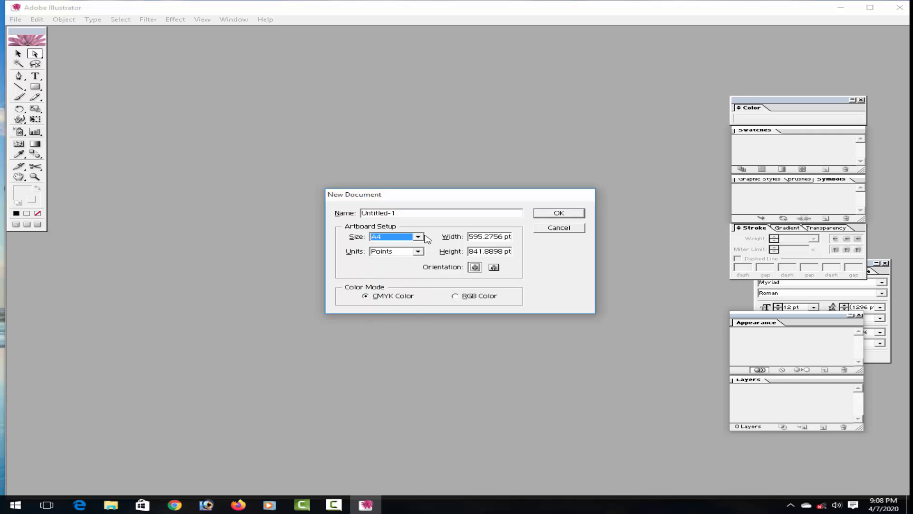
click(557, 216)
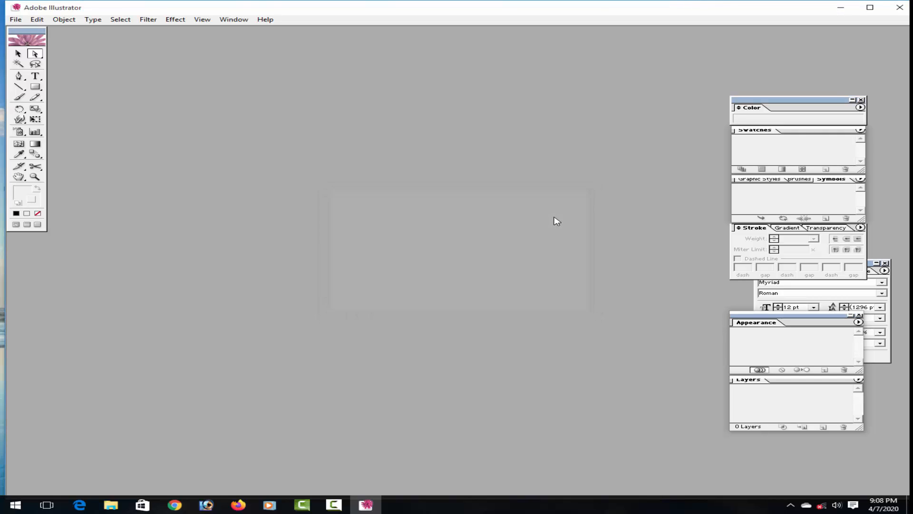
Maximize the document window and center the blank artboard in view
click(19, 176)
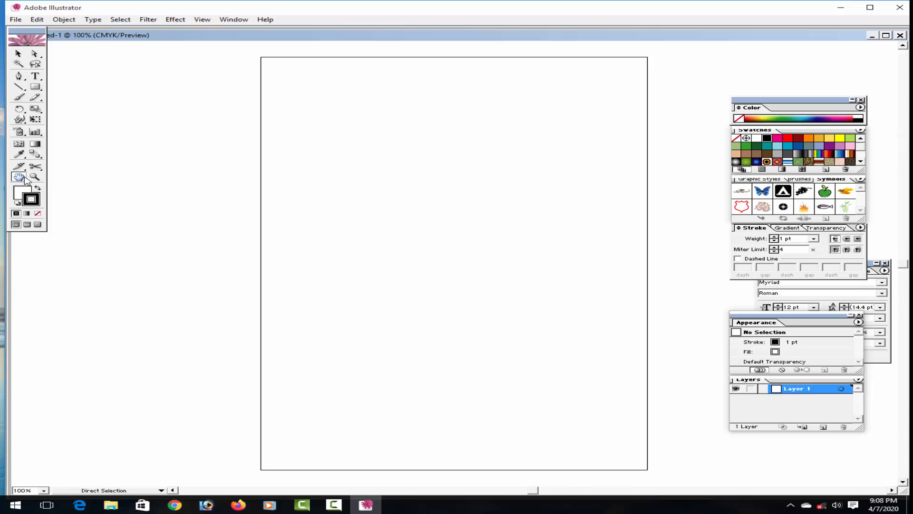
drag(327, 187, 307, 231)
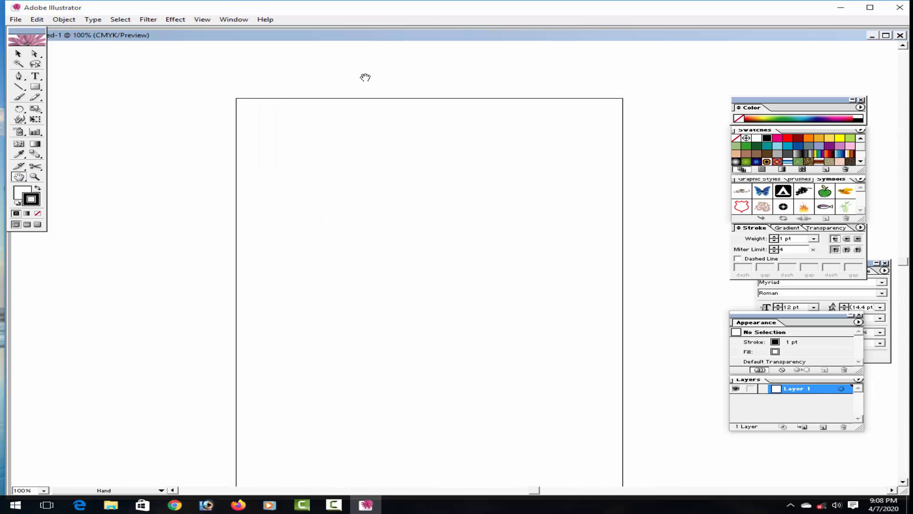
double_click(366, 36)
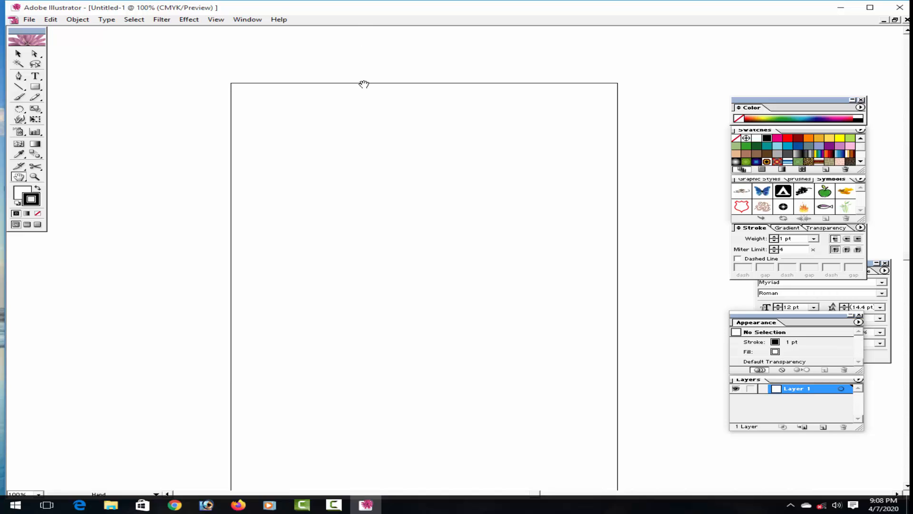
drag(327, 238, 337, 208)
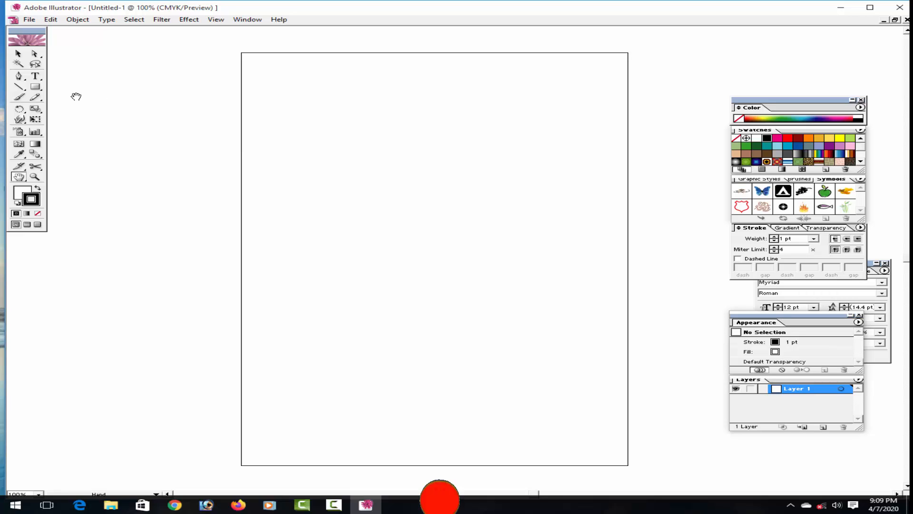
click(35, 87)
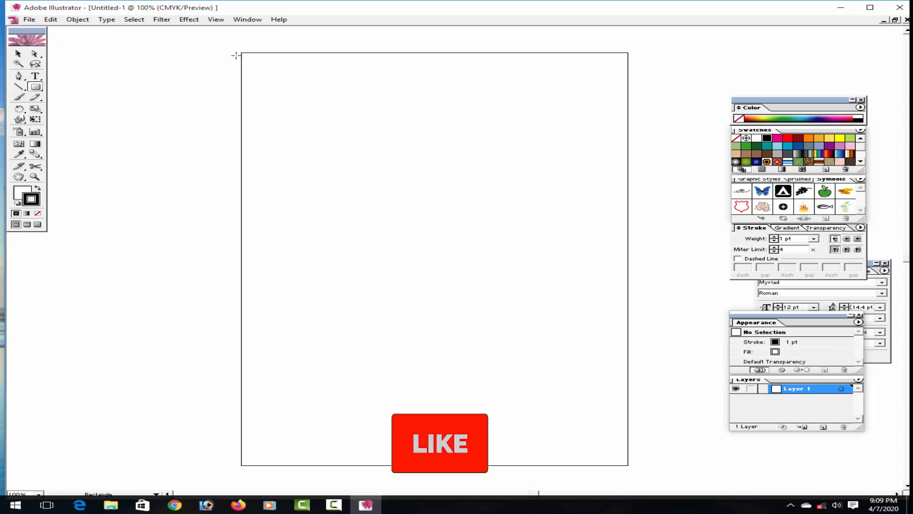
drag(241, 51, 627, 464)
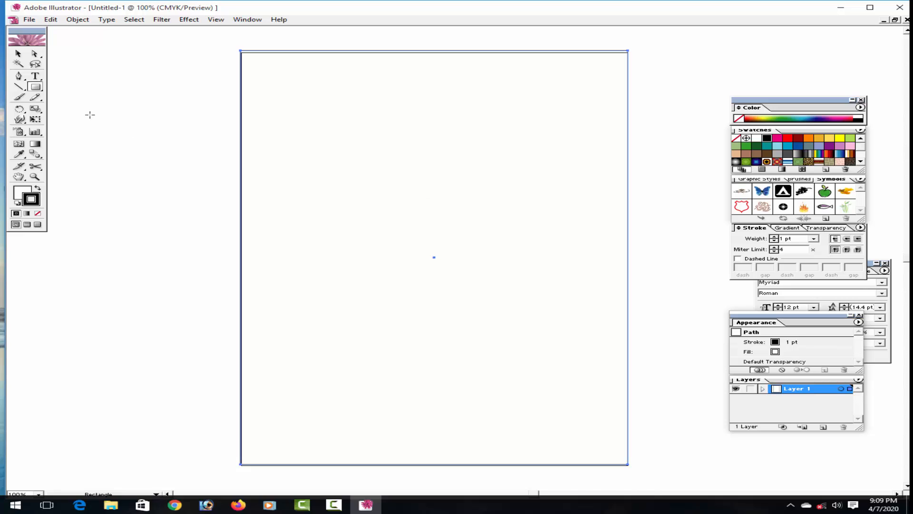
click(195, 23)
key(ctrl+shift+a)
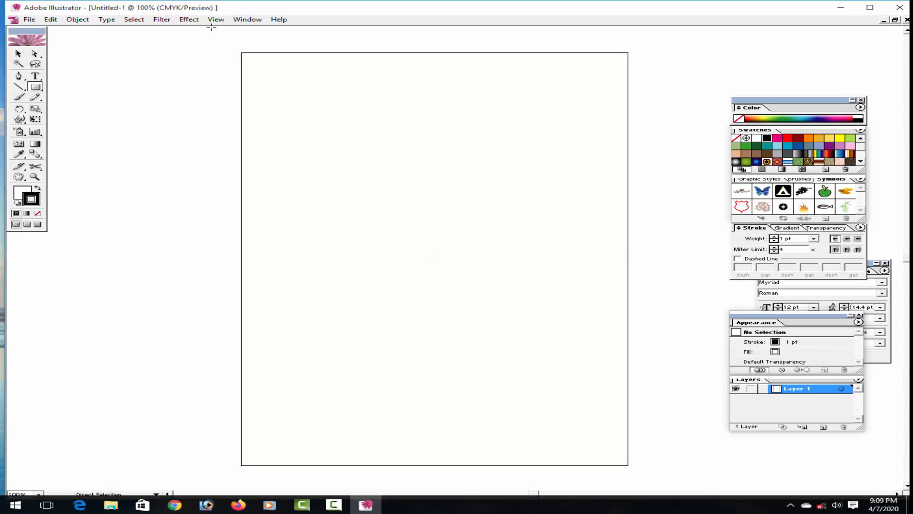
click(34, 54)
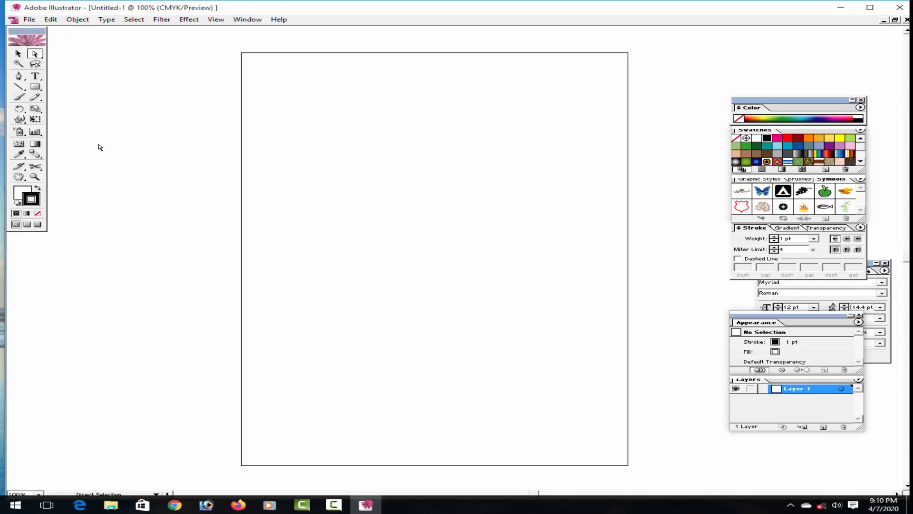
Draw a straight vertical line just inside the artboard's left edge, running nearly its full height
click(18, 90)
drag(246, 55, 257, 241)
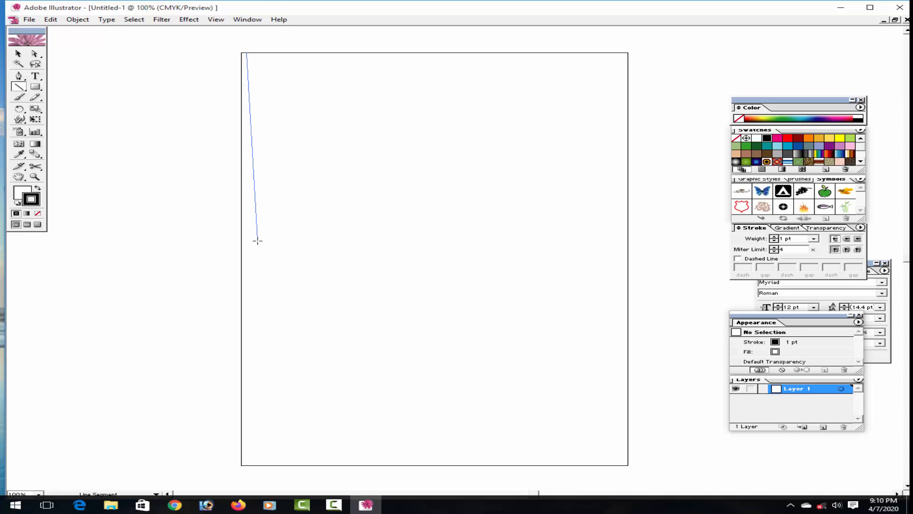
key(shift)
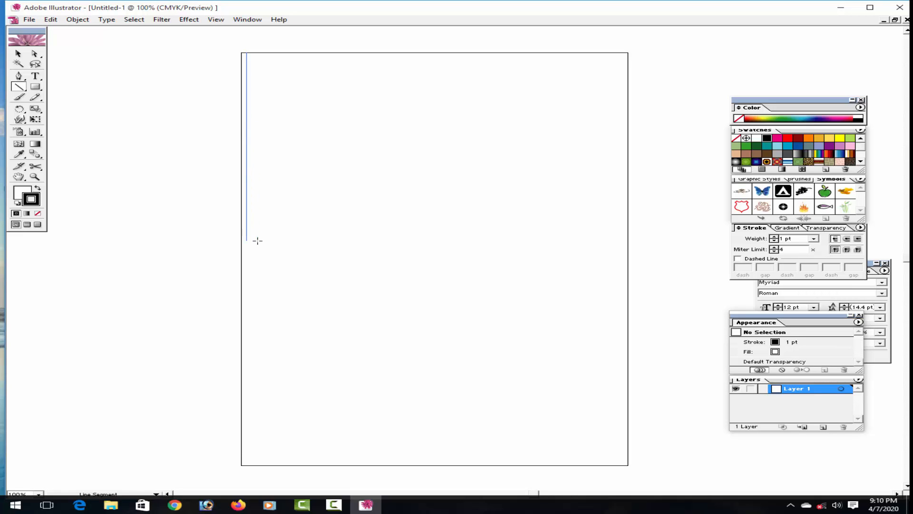
drag(257, 240, 257, 255)
drag(257, 257, 292, 457)
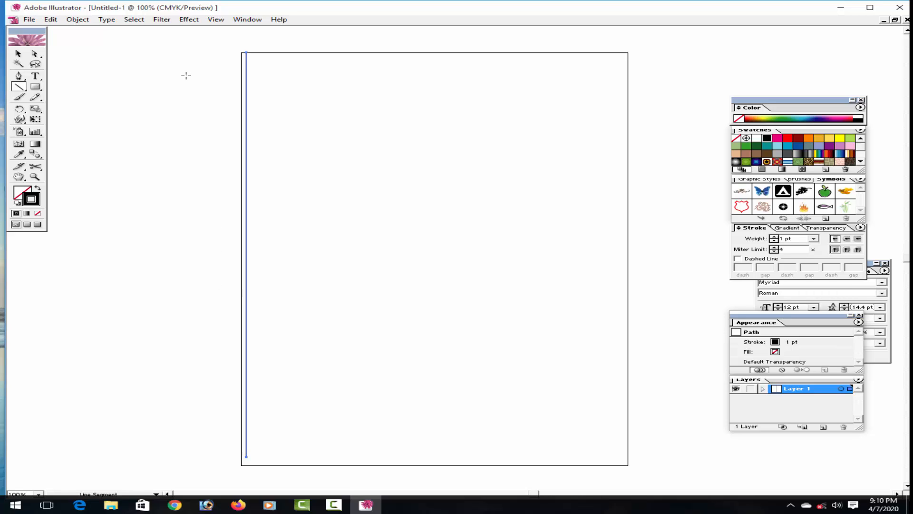
Open the Borders_Exotic brush library and move it clear of the artboard's middle
click(243, 21)
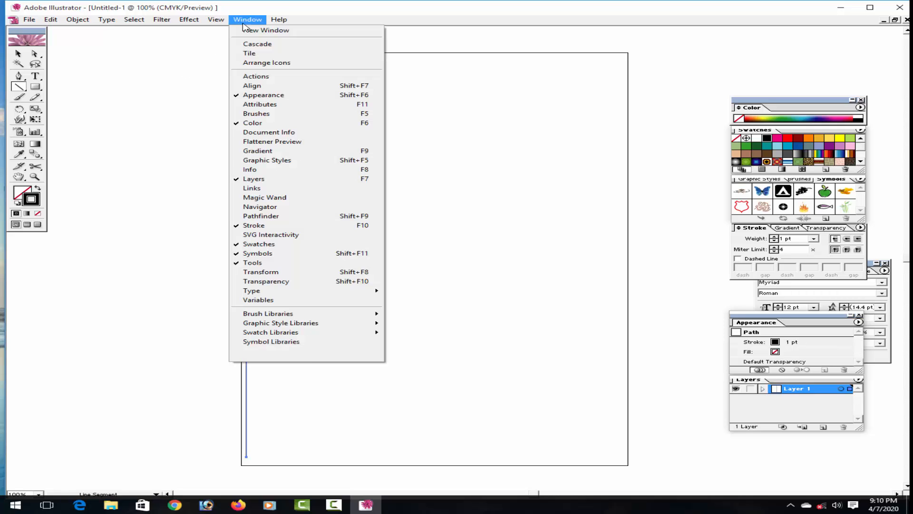
mouse_move(269, 326)
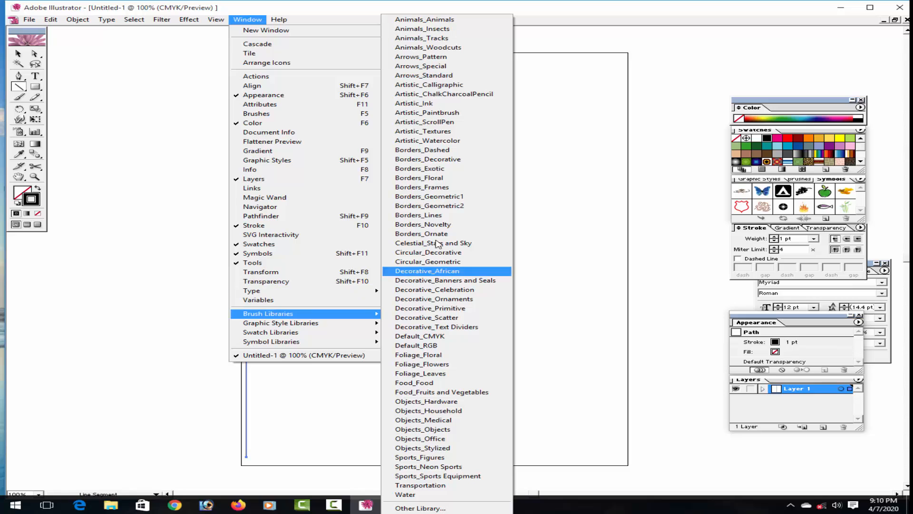
click(434, 169)
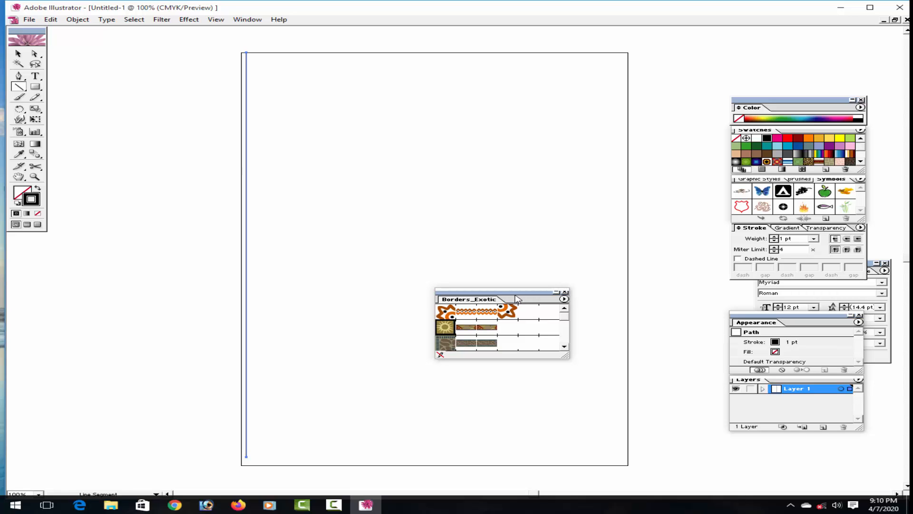
drag(516, 292, 694, 260)
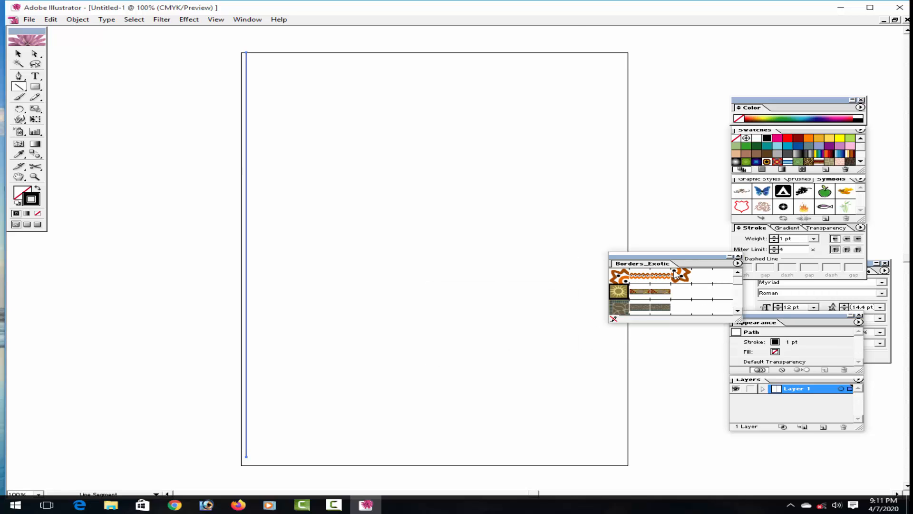
Try the African, Aztec, Celtic, Incan and Cuneiform border brushes on the selected vertical line
click(643, 282)
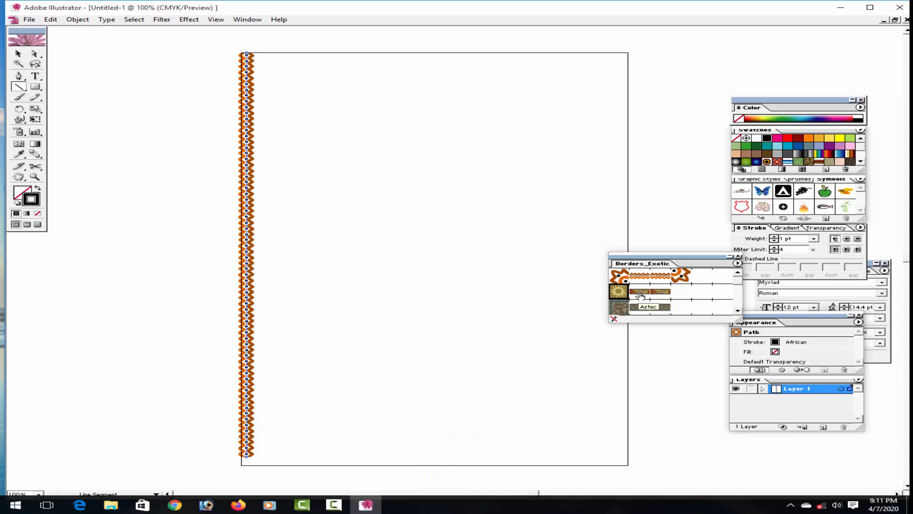
click(641, 295)
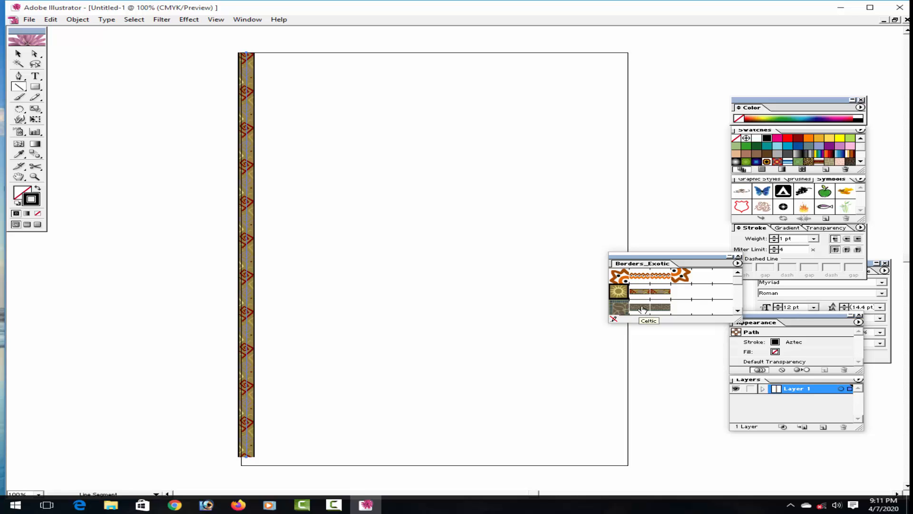
click(645, 308)
click(738, 310)
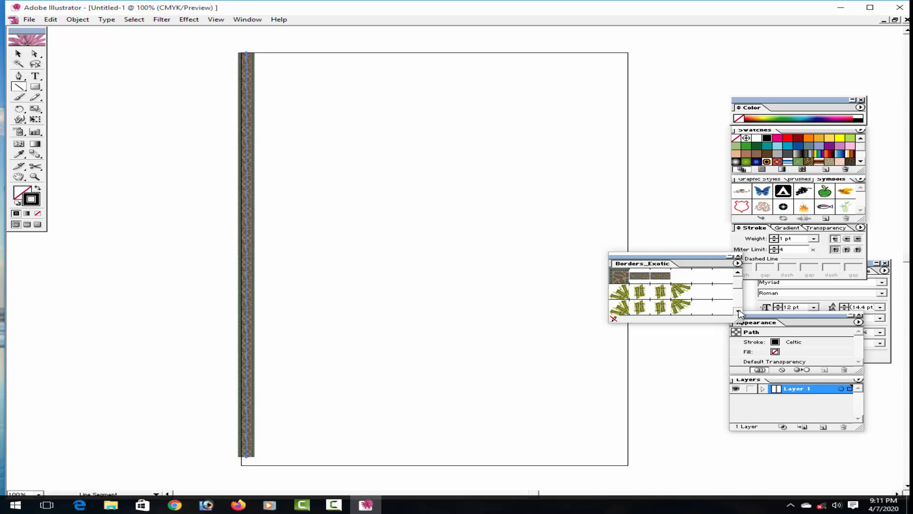
click(738, 311)
click(668, 293)
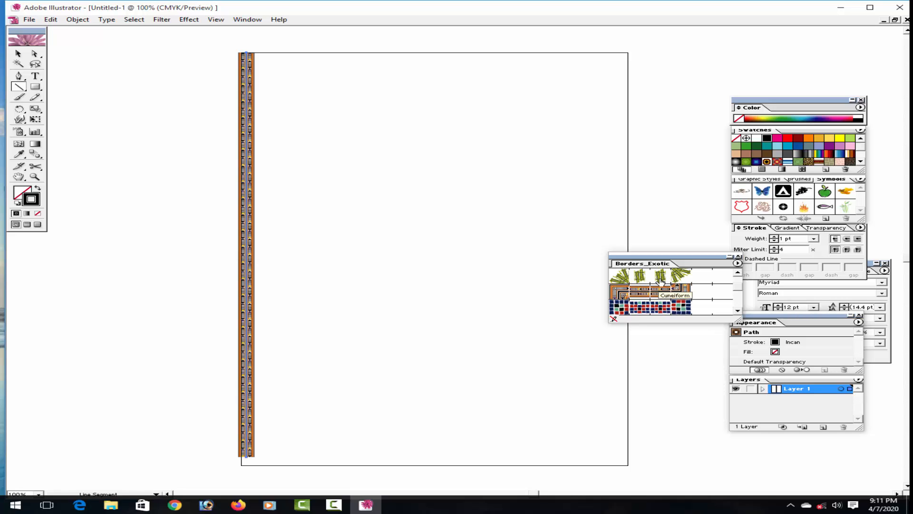
click(661, 281)
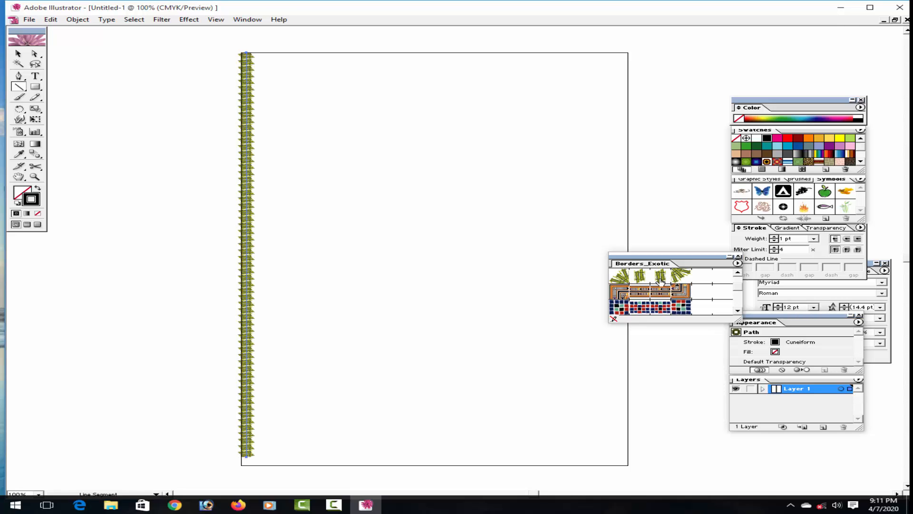
Try the Primitive 1, Polynesian and Primitive 2 border brushes on the vertical line
click(738, 311)
click(737, 311)
click(738, 311)
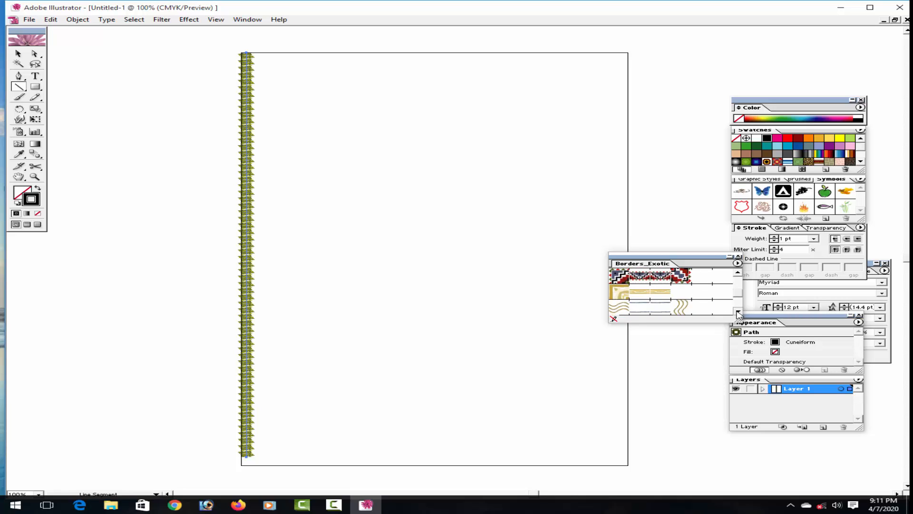
click(684, 310)
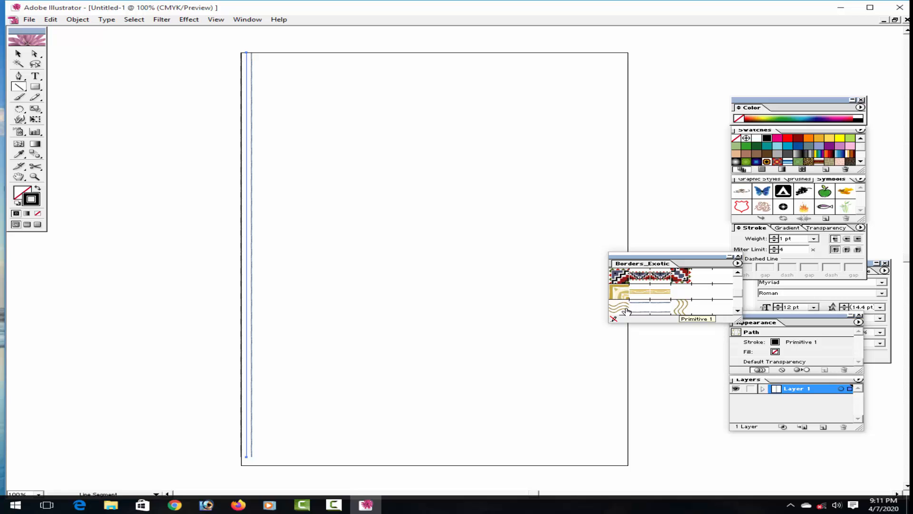
click(659, 292)
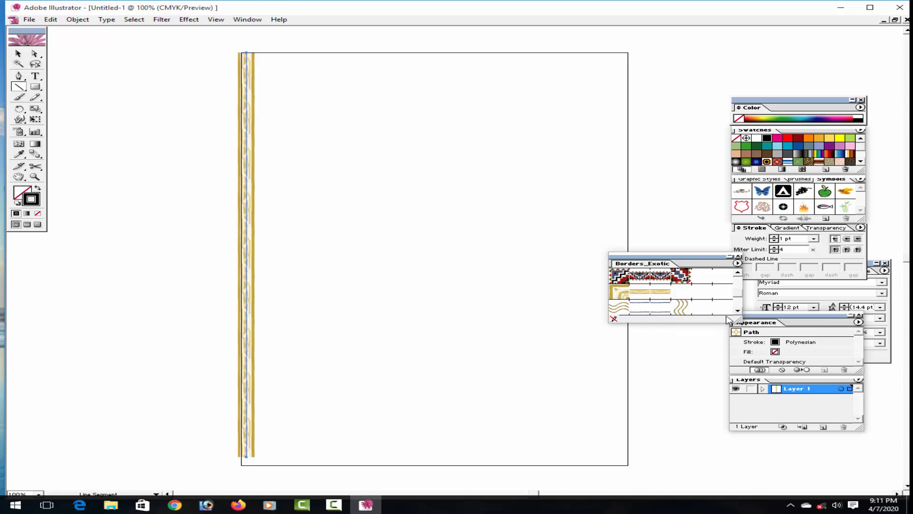
click(738, 311)
click(655, 294)
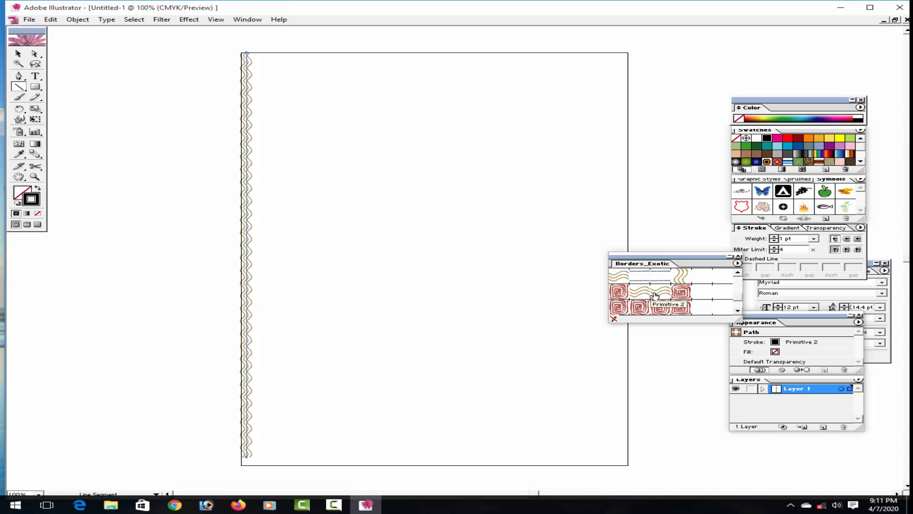
Try the Striped border brush on the vertical line, and apply the Samoan brush instead
click(738, 311)
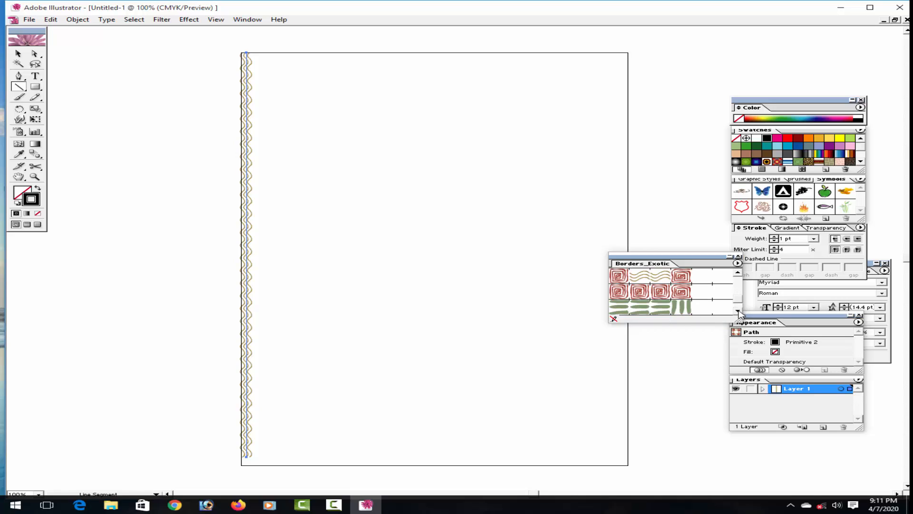
click(737, 312)
click(738, 312)
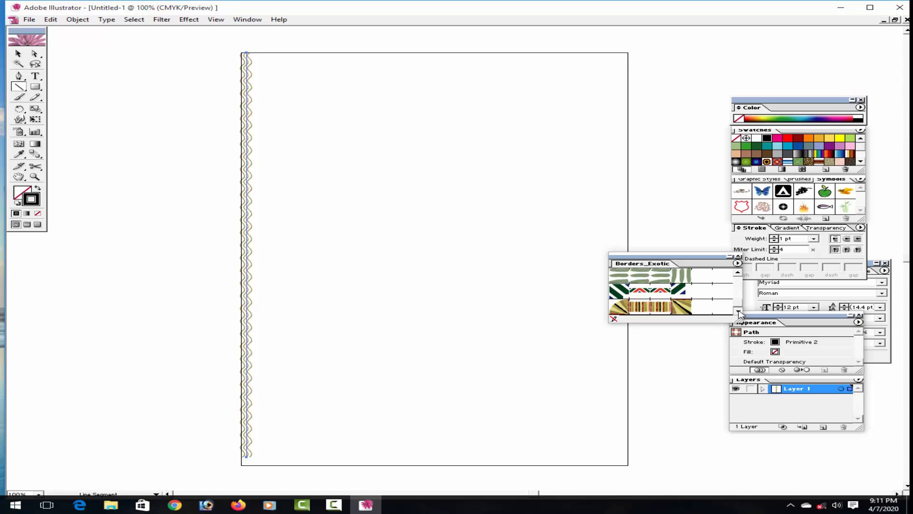
click(658, 308)
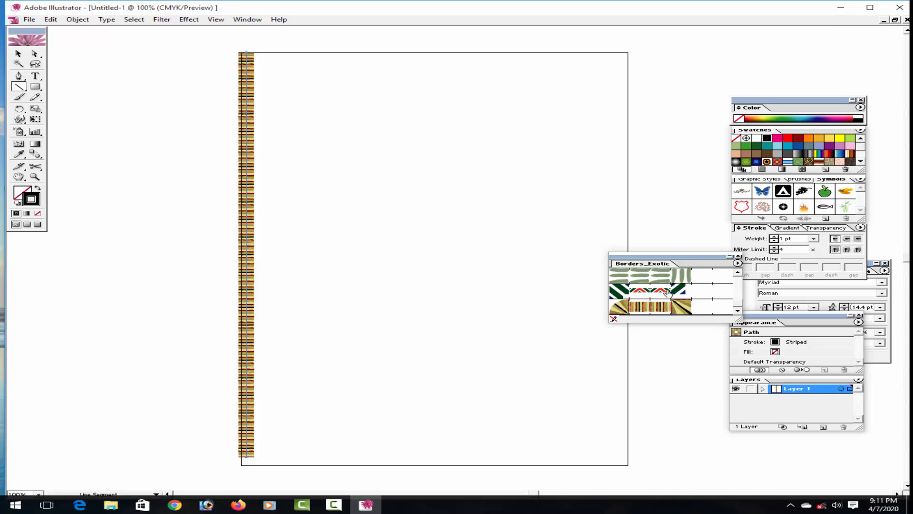
click(658, 292)
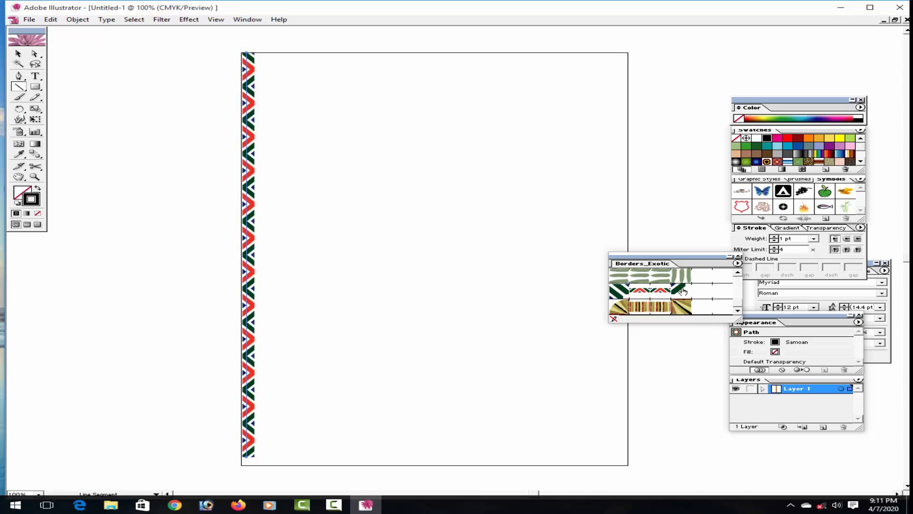
Try the Primitive 4 border brush on the vertical line, and apply the Mosaic brush instead
click(737, 273)
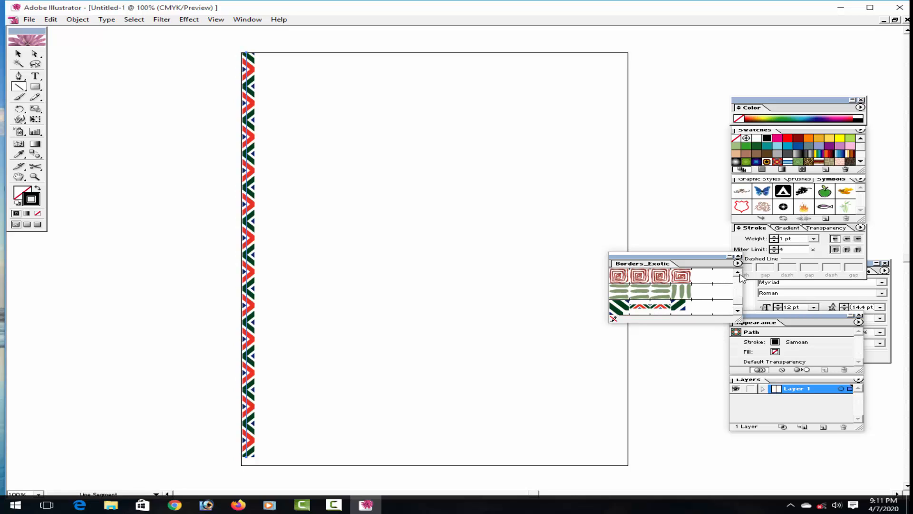
click(667, 295)
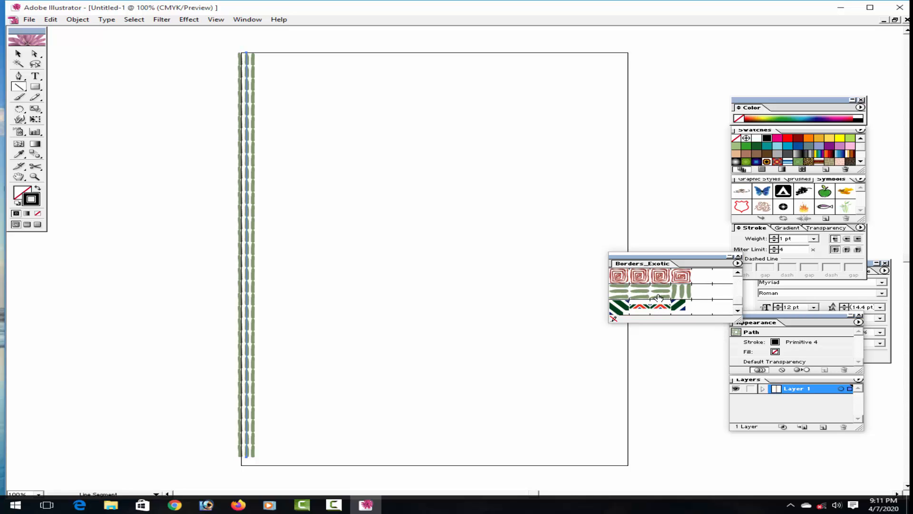
click(738, 273)
click(738, 273)
click(738, 274)
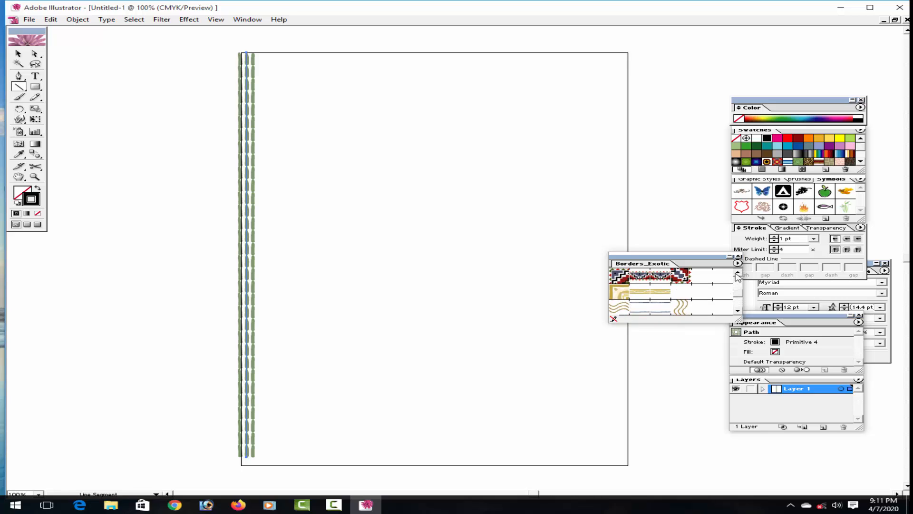
click(738, 274)
click(668, 280)
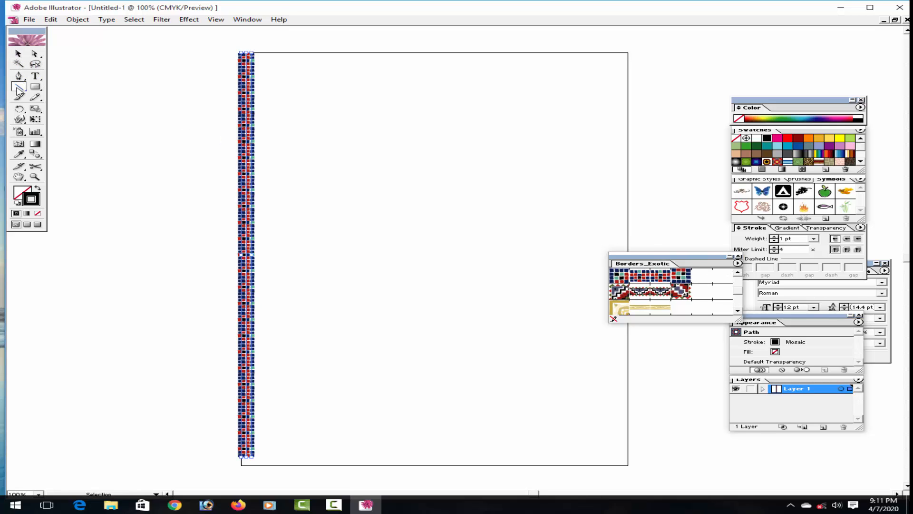
Copy the Mosaic line to the page's right edge and restyle the copy, trying Navajo, Polynesian and Primitive 1 and settling on the Primitive 2 brush
click(18, 54)
drag(248, 168, 616, 199)
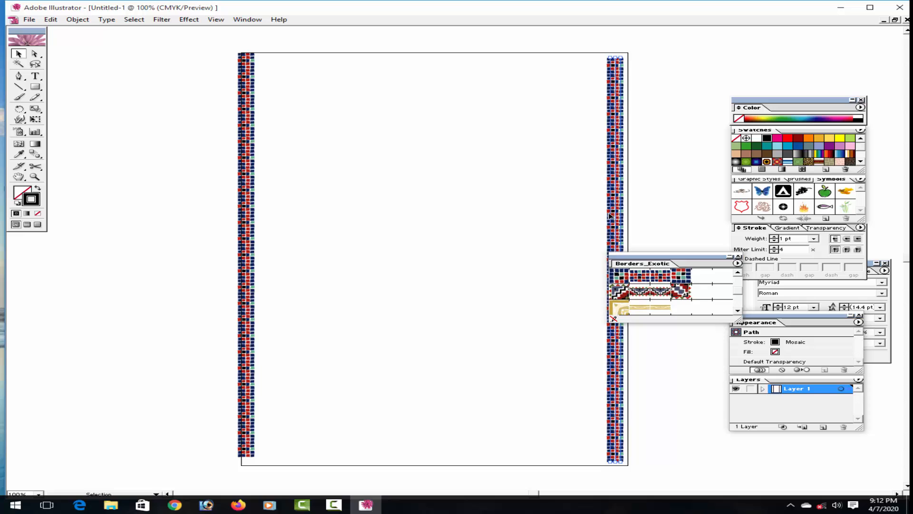
click(669, 297)
click(669, 305)
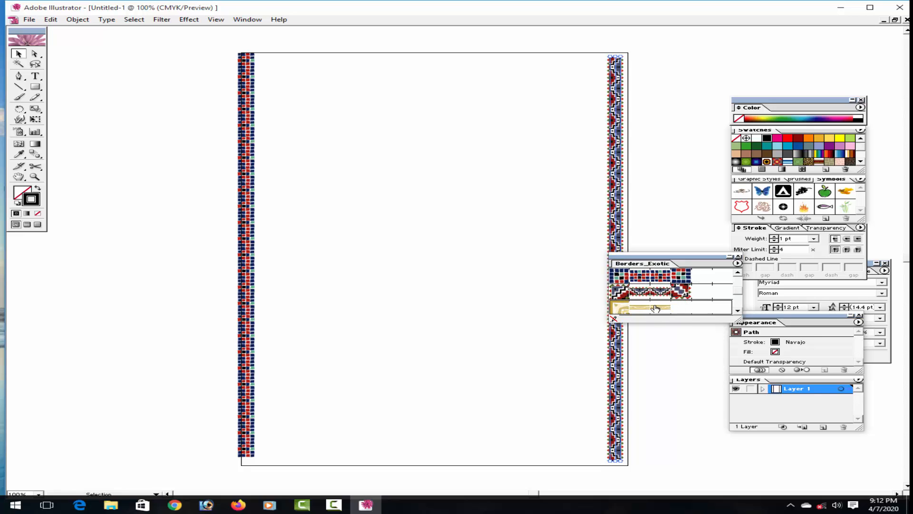
click(738, 311)
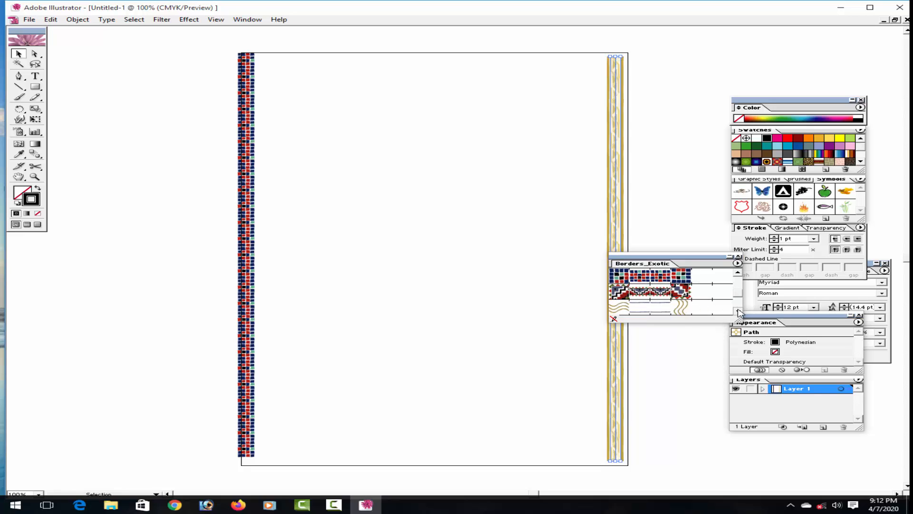
click(663, 296)
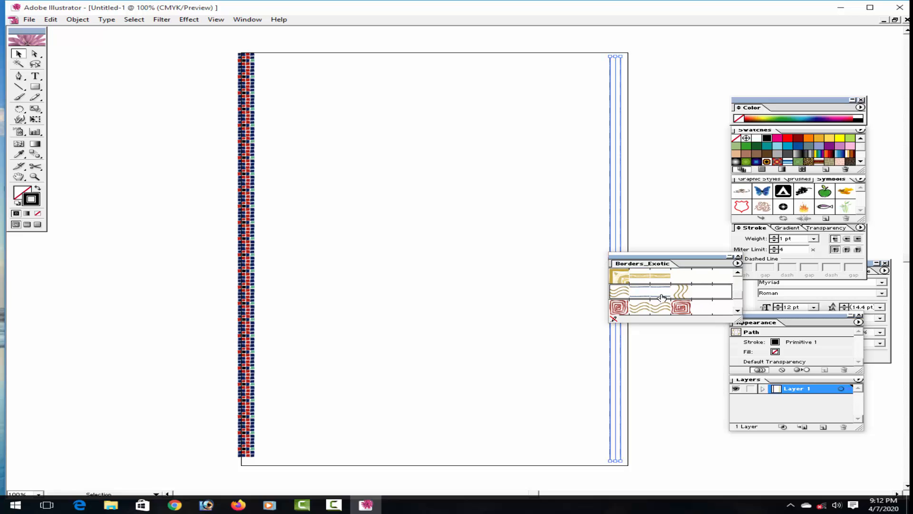
click(694, 309)
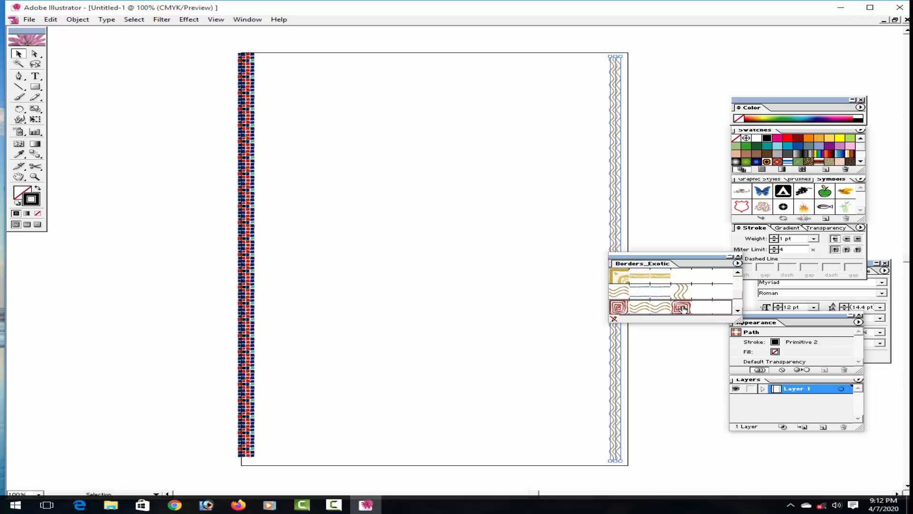
click(702, 224)
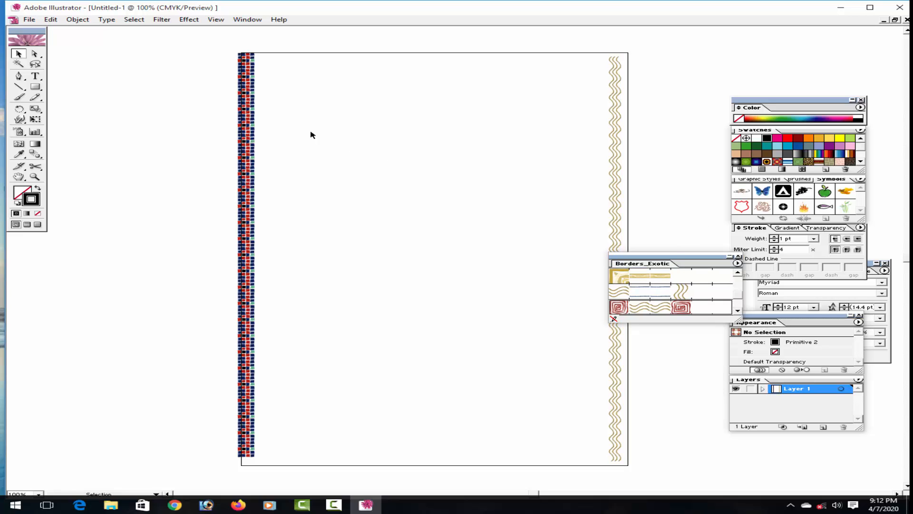
Shorten the wavy Primitive 2 line from its lower end and nudge it slightly down along the right page edge
click(616, 132)
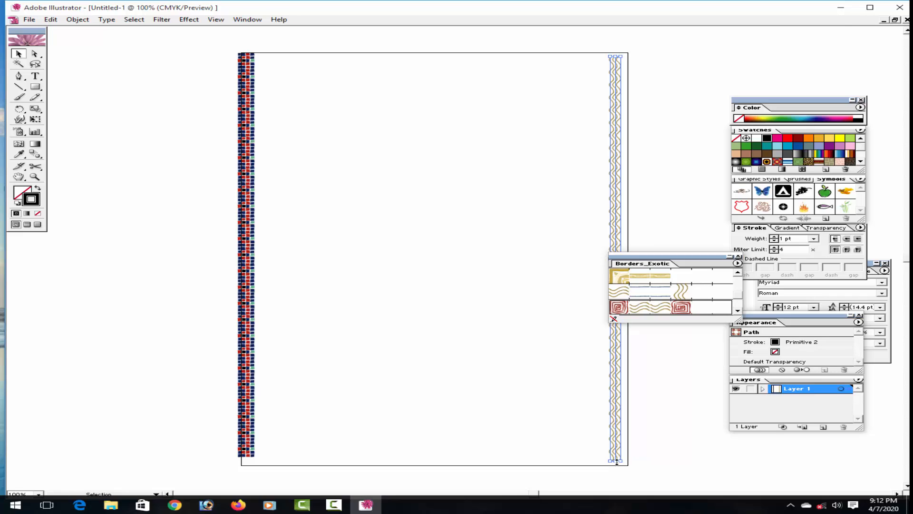
drag(617, 462, 621, 390)
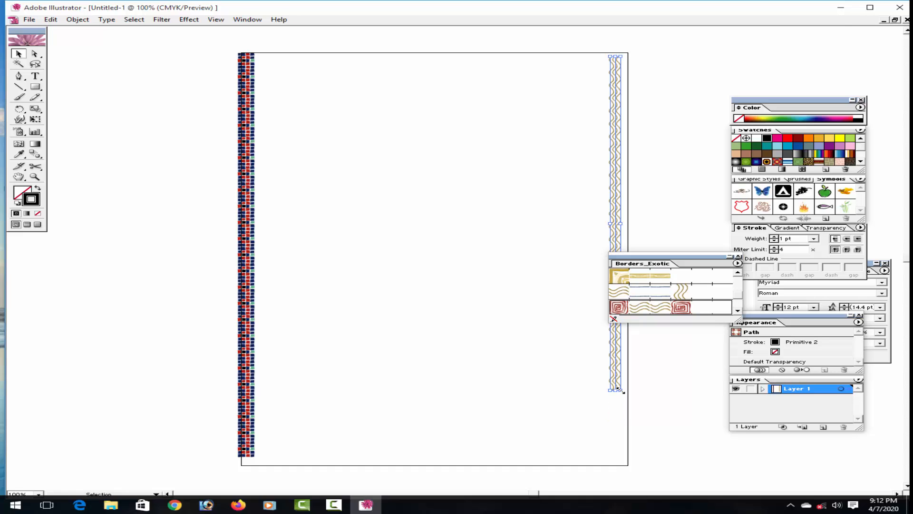
key(Down)
key(Down)
key(Down)
key(Down)
key(Down)
key(Down)
key(Down)
key(Down)
key(Down)
key(Down)
key(Down)
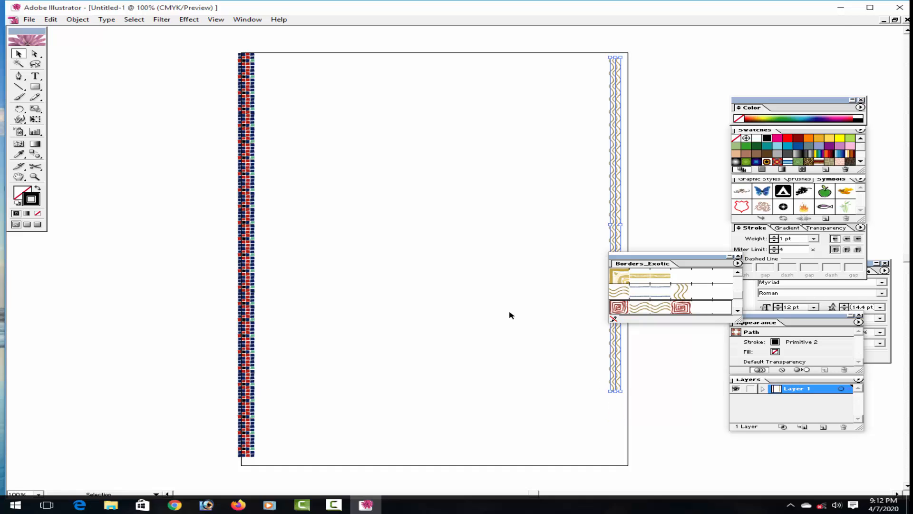
key(Down)
key(Down)
key(Down)
key(Down)
key(Down)
key(Down)
key(Down)
key(Down)
key(Down)
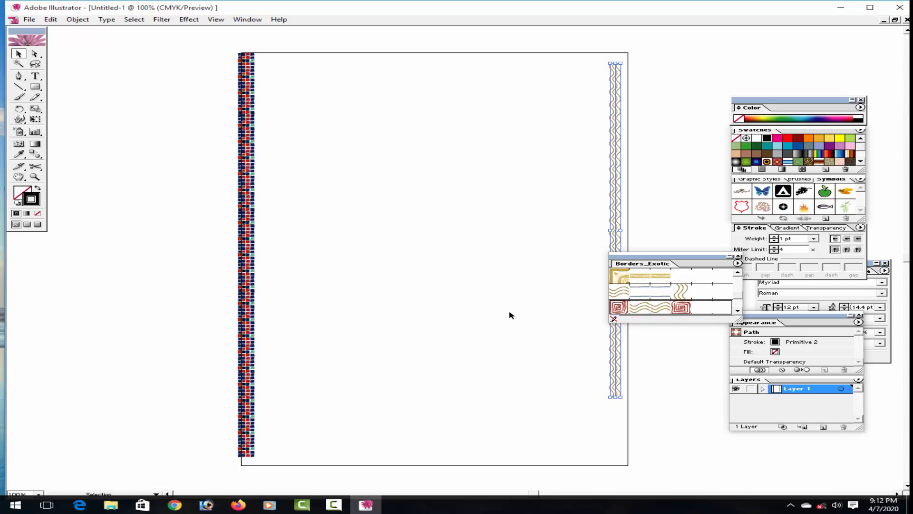
Shorten the Mosaic line on the left page edge at both its upper and lower ends, and deselect it
click(248, 222)
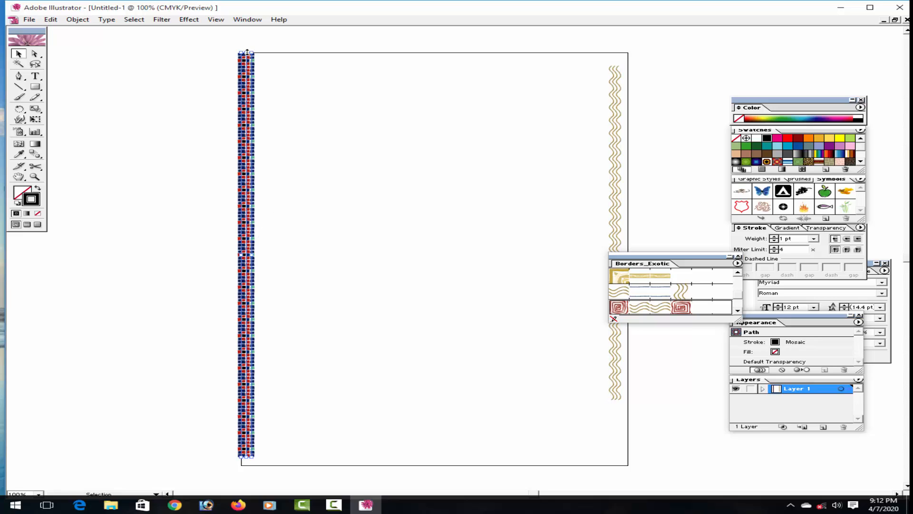
drag(248, 53, 247, 78)
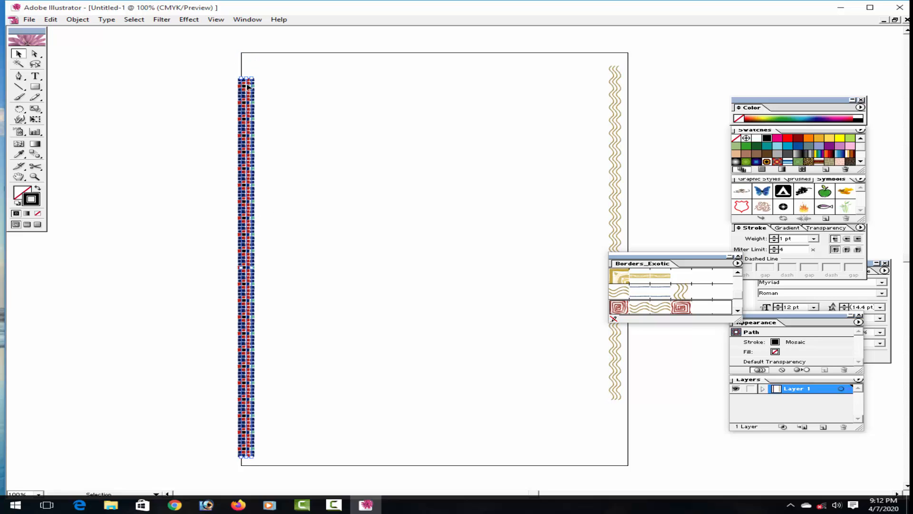
drag(248, 459, 252, 411)
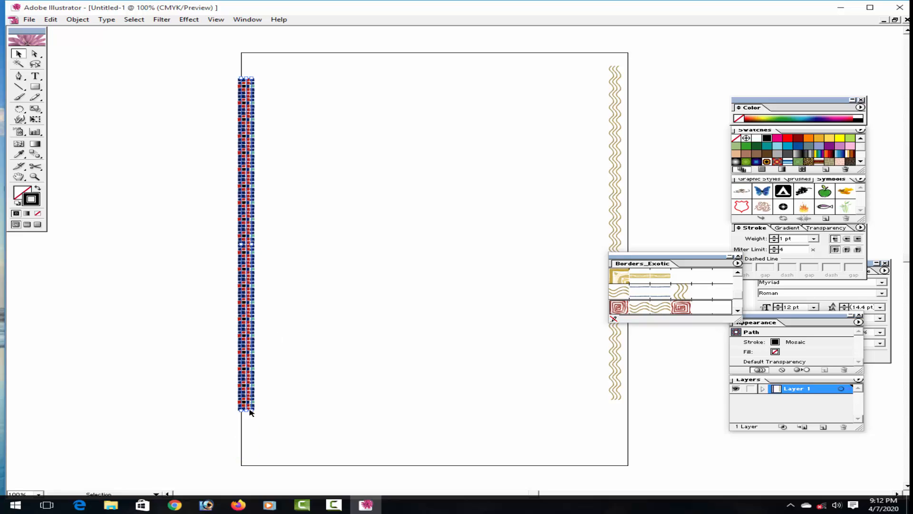
click(310, 339)
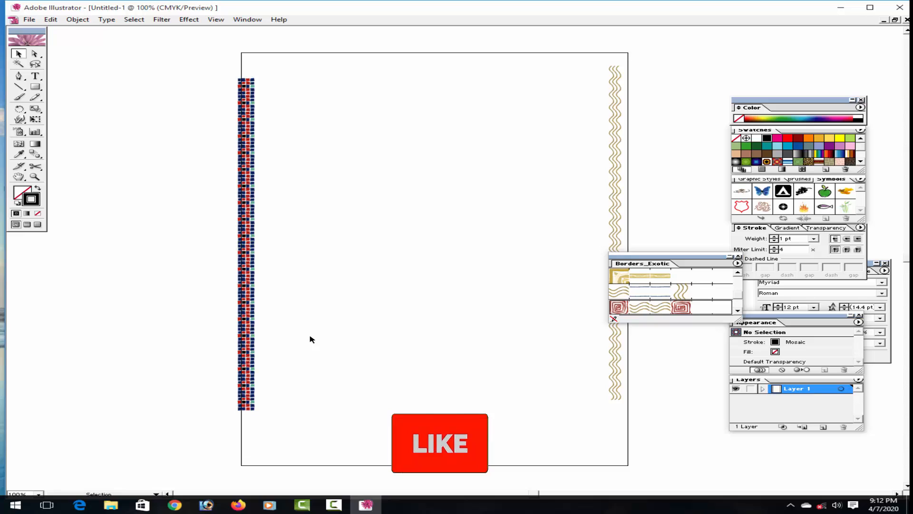